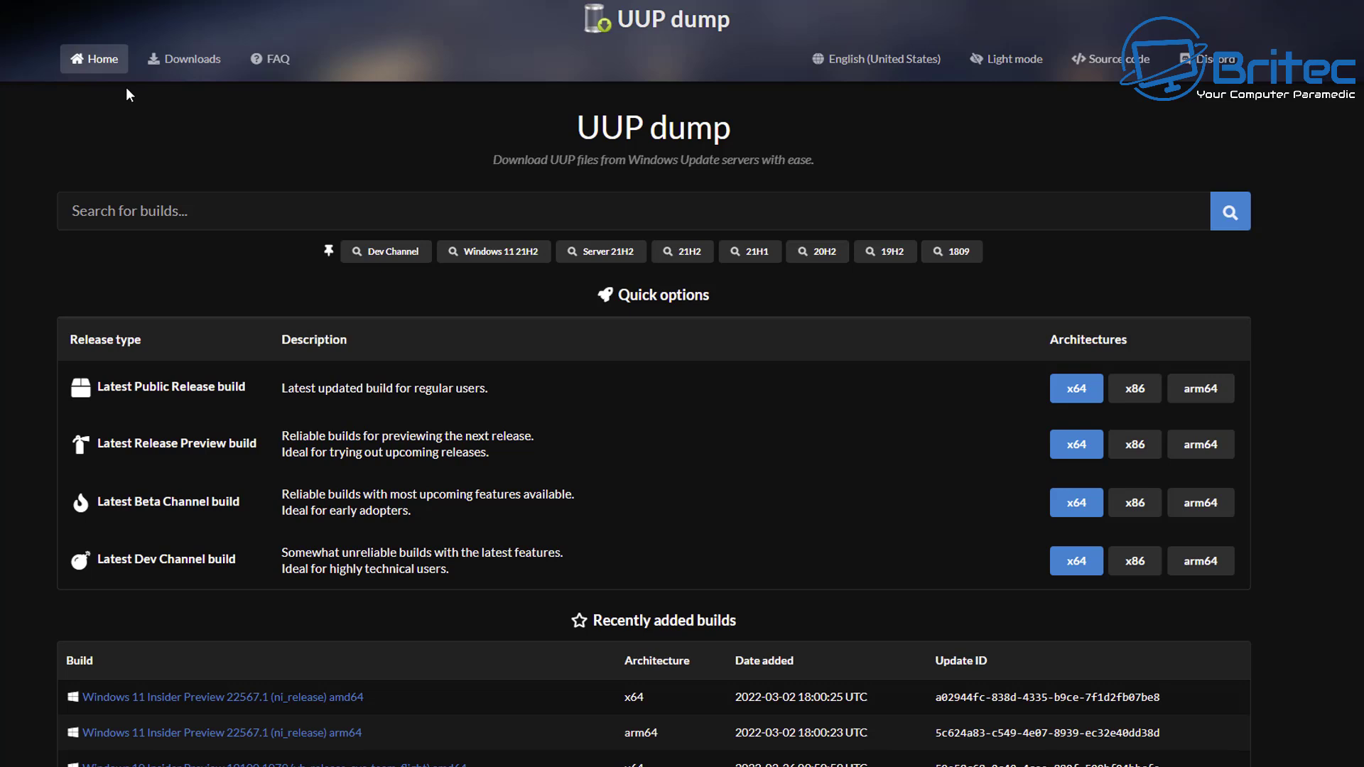
- Browse the UUP dump Dev Channel and latest public x64 builds, then return home
{"action": "left_click", "coordinate": [399, 252]}
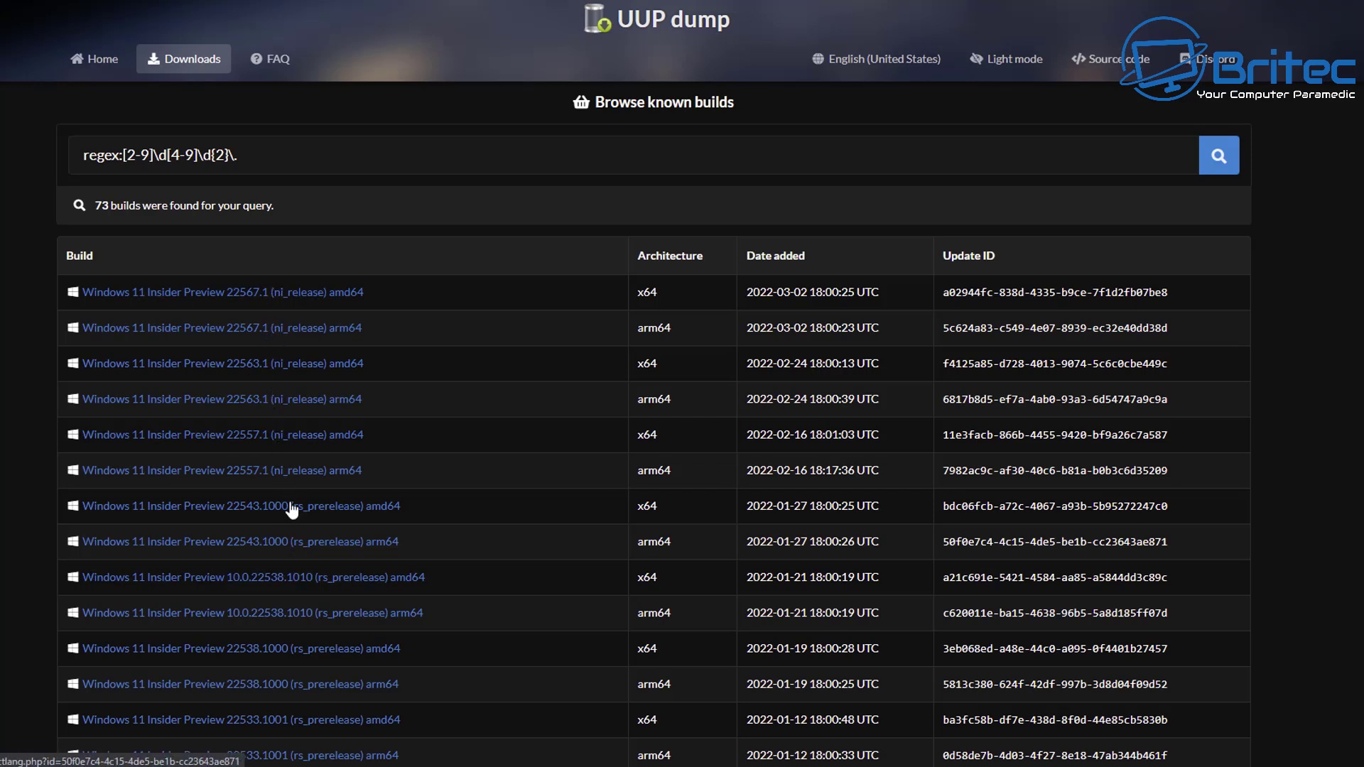
{"action": "left_click", "coordinate": [103, 59]}
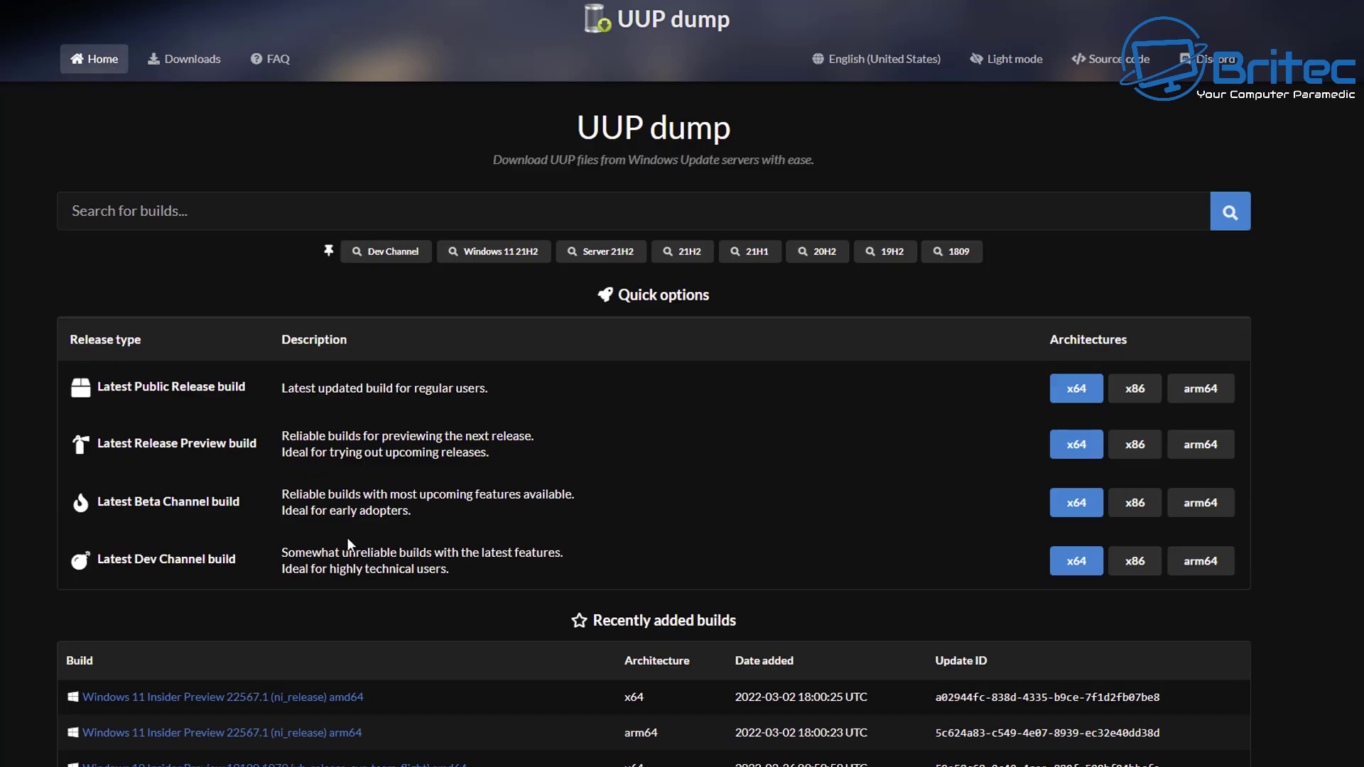
{"action": "scroll", "coordinate": [594, 624], "scroll_direction": "down", "scroll_amount": 1}
{"action": "scroll", "coordinate": [594, 624], "scroll_direction": "down", "scroll_amount": 3}
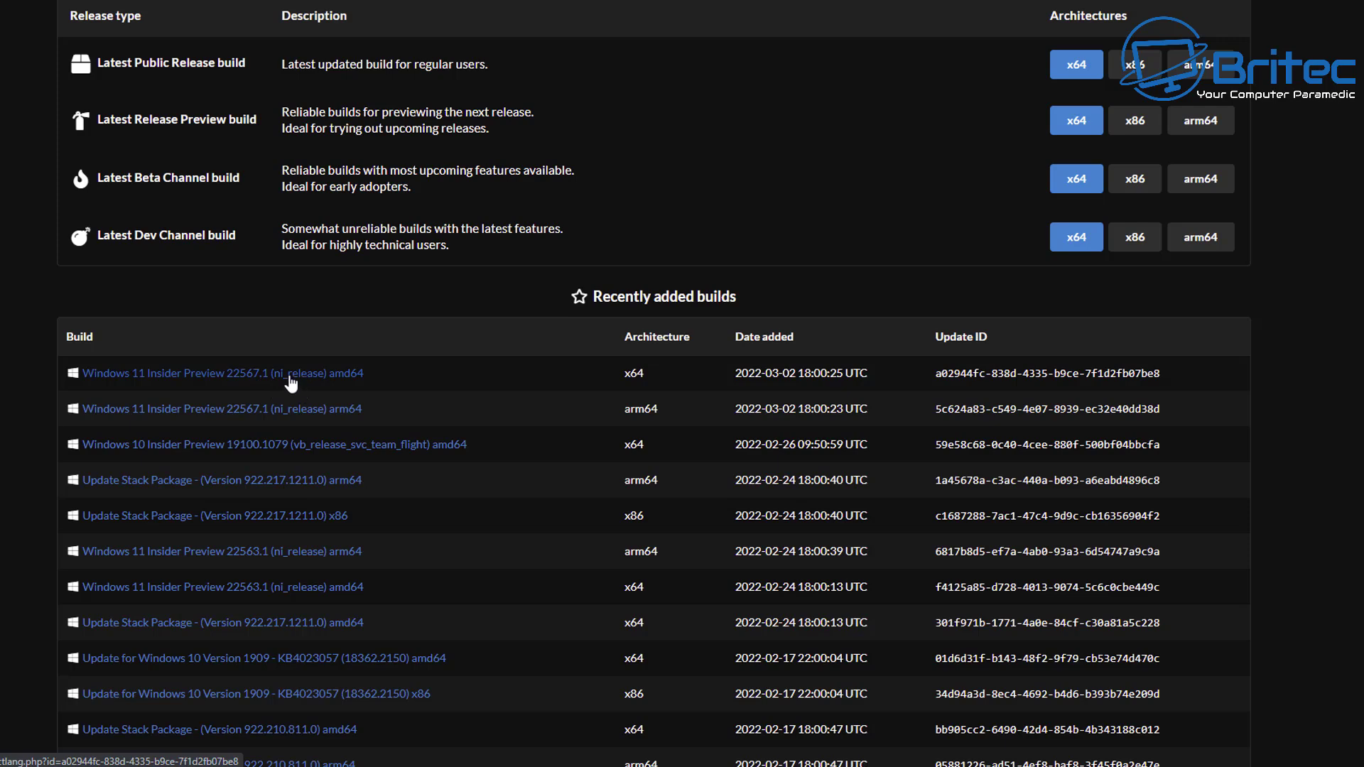
{"action": "scroll", "coordinate": [300, 385], "scroll_direction": "up", "scroll_amount": 3}
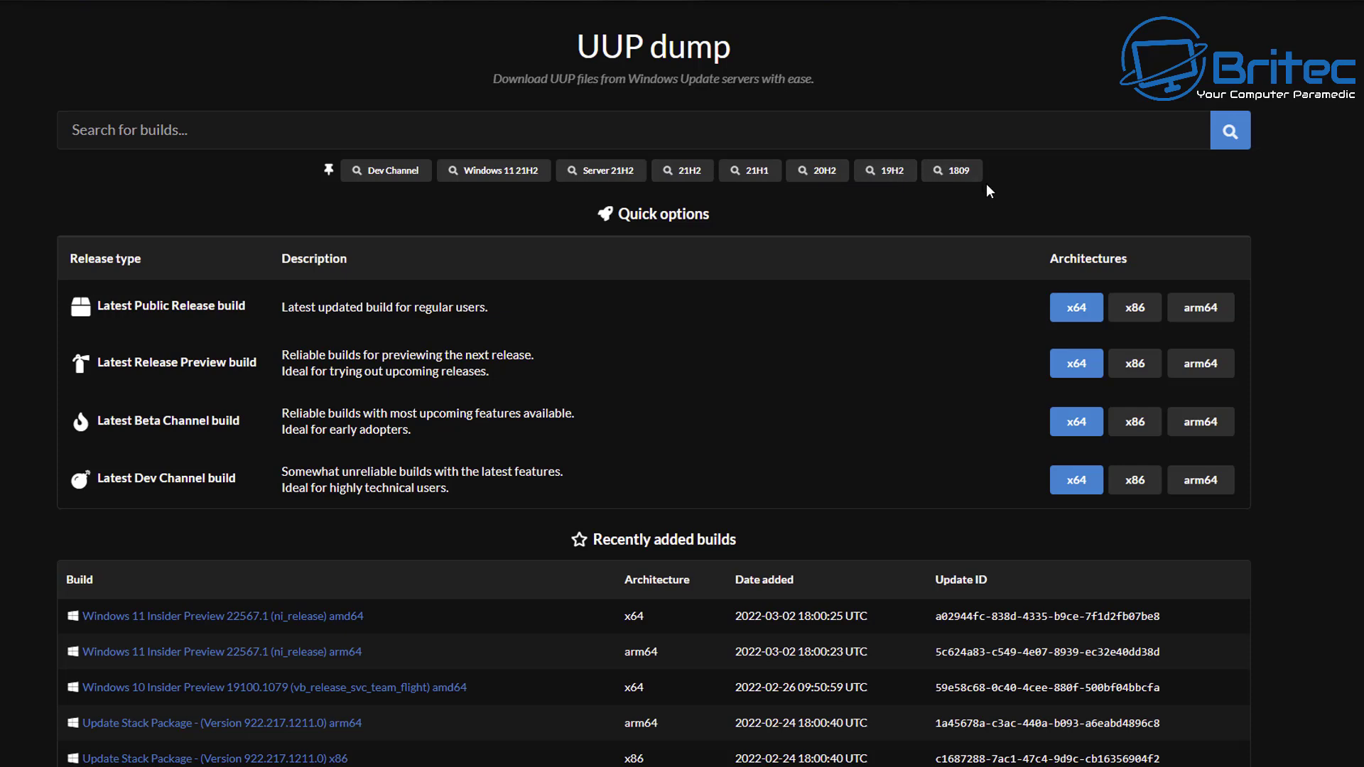
{"action": "left_click", "coordinate": [1076, 307]}
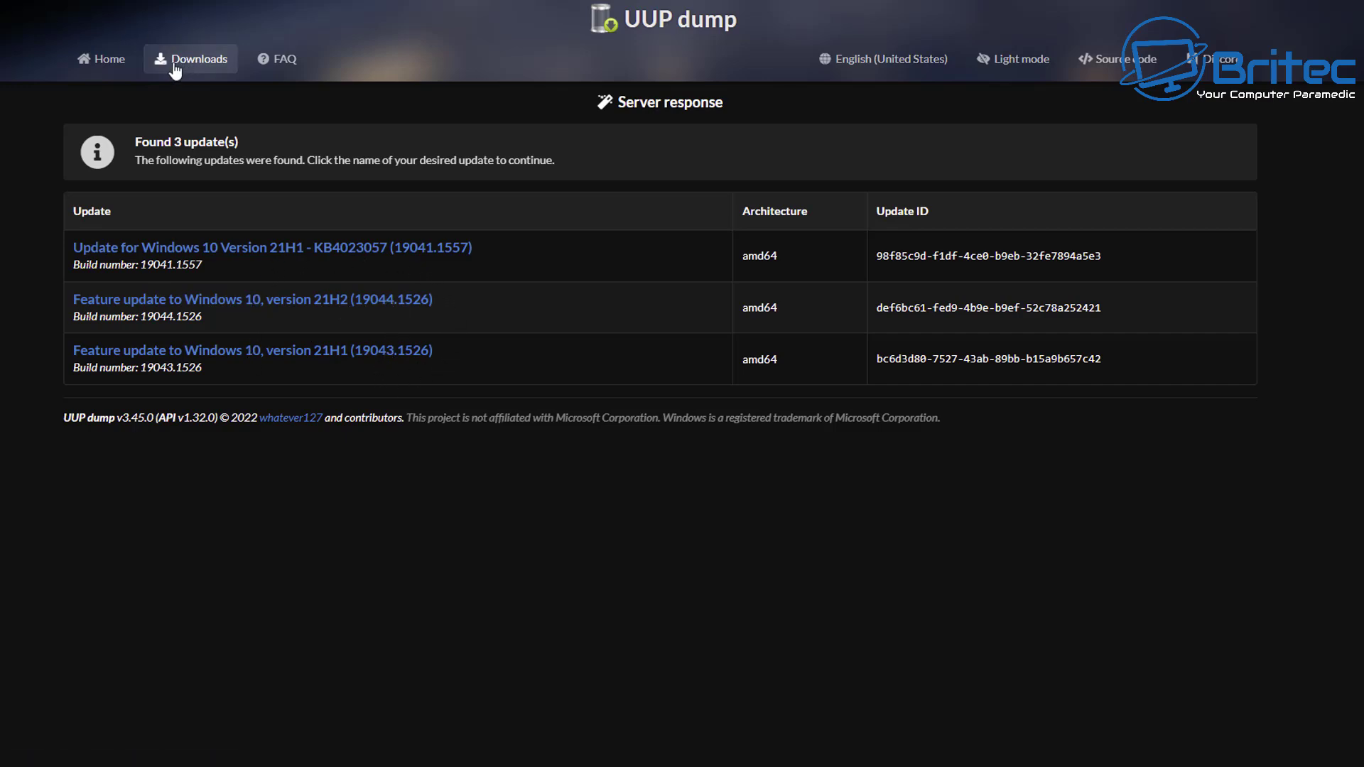
{"action": "left_click", "coordinate": [111, 69]}
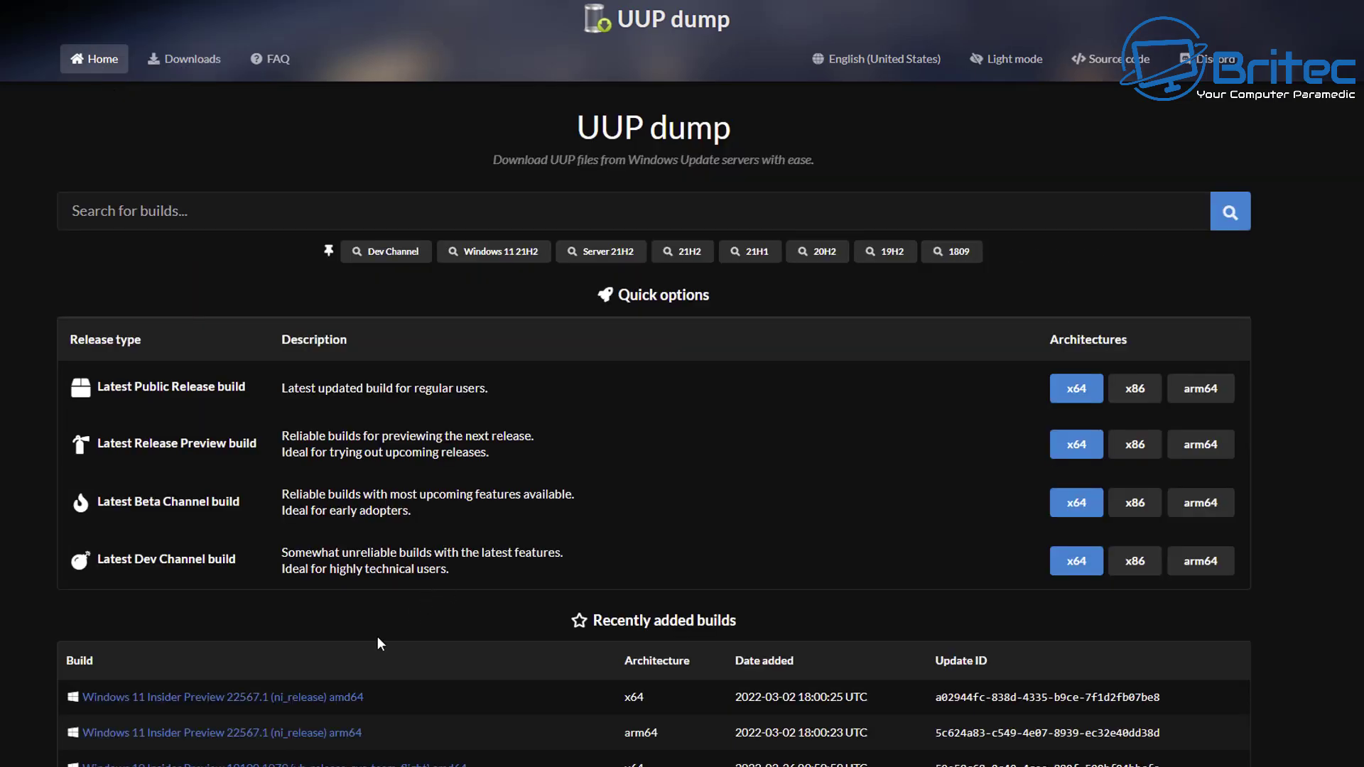
- Open the Windows 11 Insider Preview 22567.1 amd64 build and keep English (United States)
{"action": "left_click", "coordinate": [281, 699]}
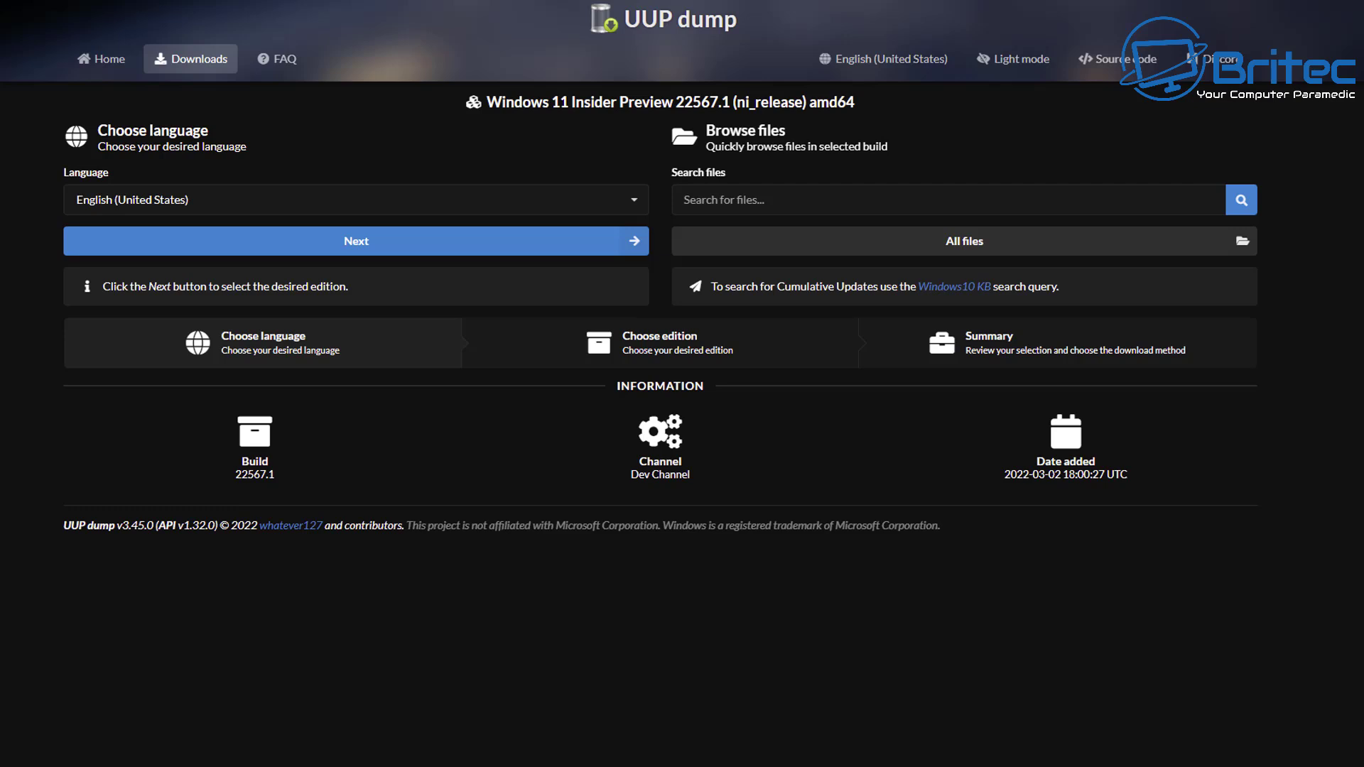
{"action": "left_click", "coordinate": [640, 206]}
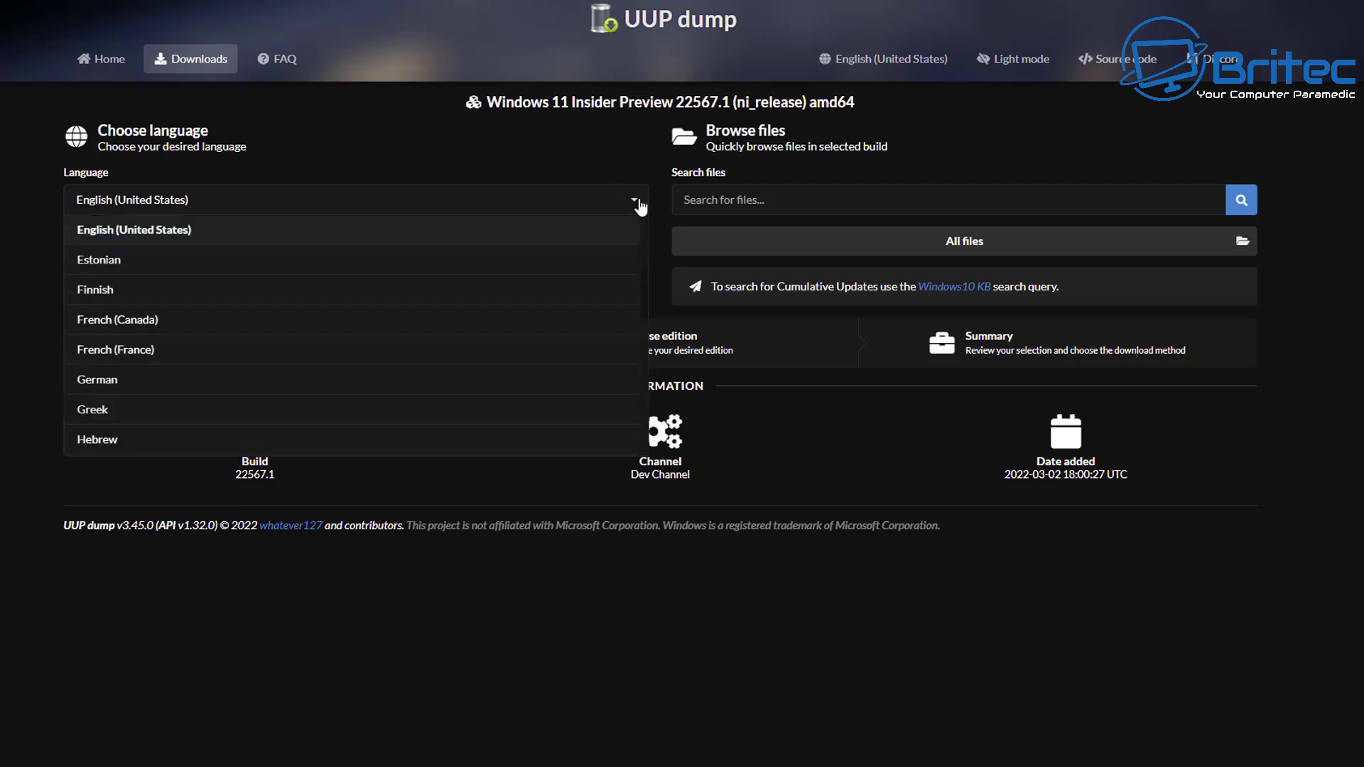
{"action": "left_click", "coordinate": [640, 206]}
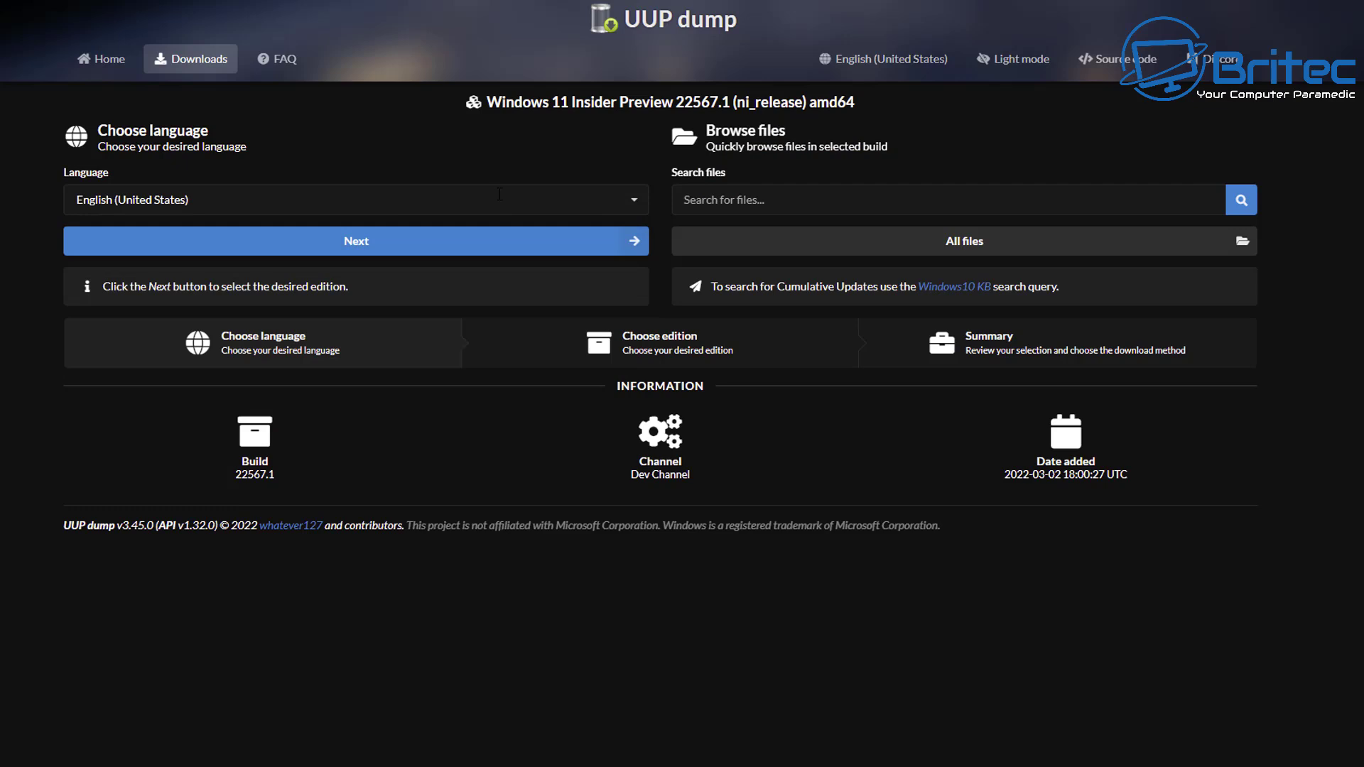
{"action": "left_click", "coordinate": [341, 245]}
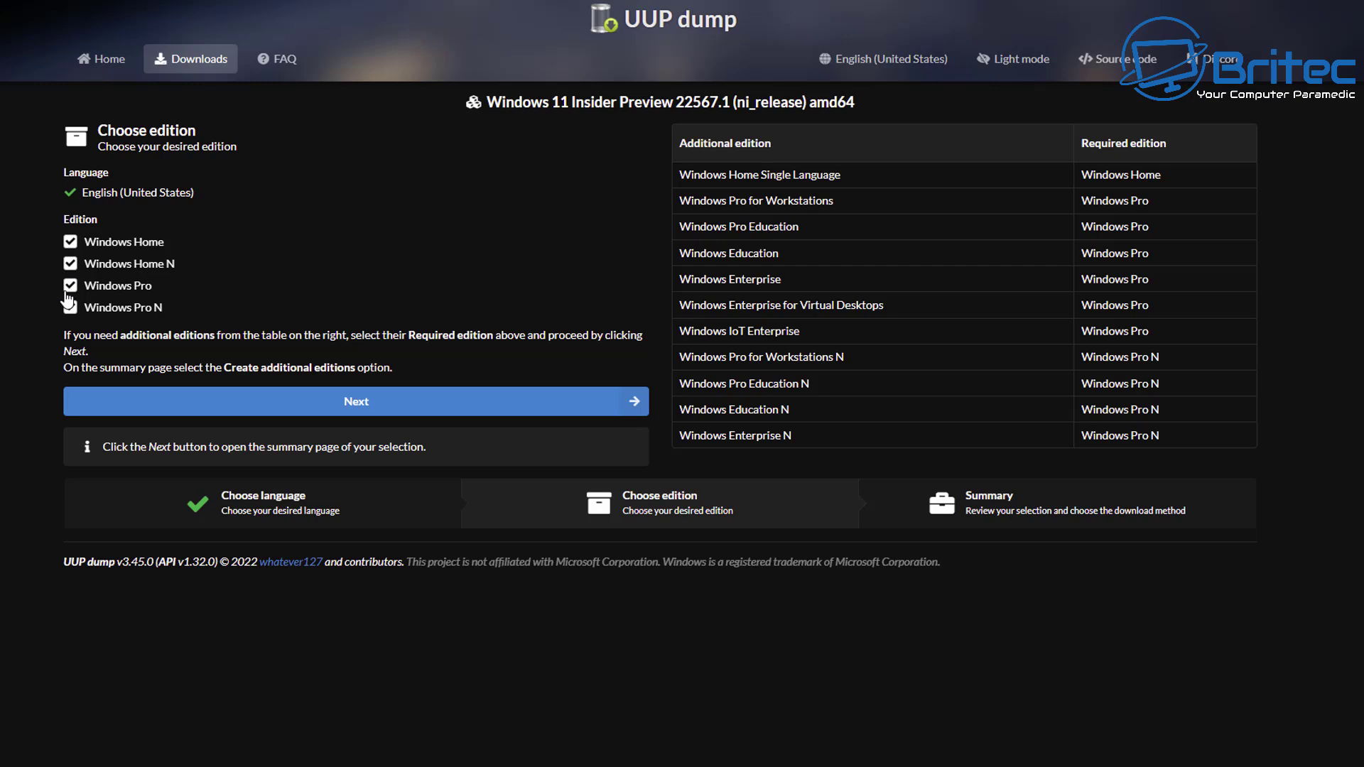
- Untick Windows Home, Home N and Pro N so only Windows Pro remains selected
{"action": "left_click", "coordinate": [72, 244]}
{"action": "left_click", "coordinate": [71, 265]}
{"action": "left_click", "coordinate": [70, 308]}
{"action": "left_click", "coordinate": [70, 242]}
{"action": "left_click", "coordinate": [70, 263]}
{"action": "left_click", "coordinate": [70, 263]}
{"action": "left_click", "coordinate": [70, 242]}
- Create a convert-to-ISO download package for Windows Pro with update integration turned off
{"action": "left_click", "coordinate": [356, 403]}
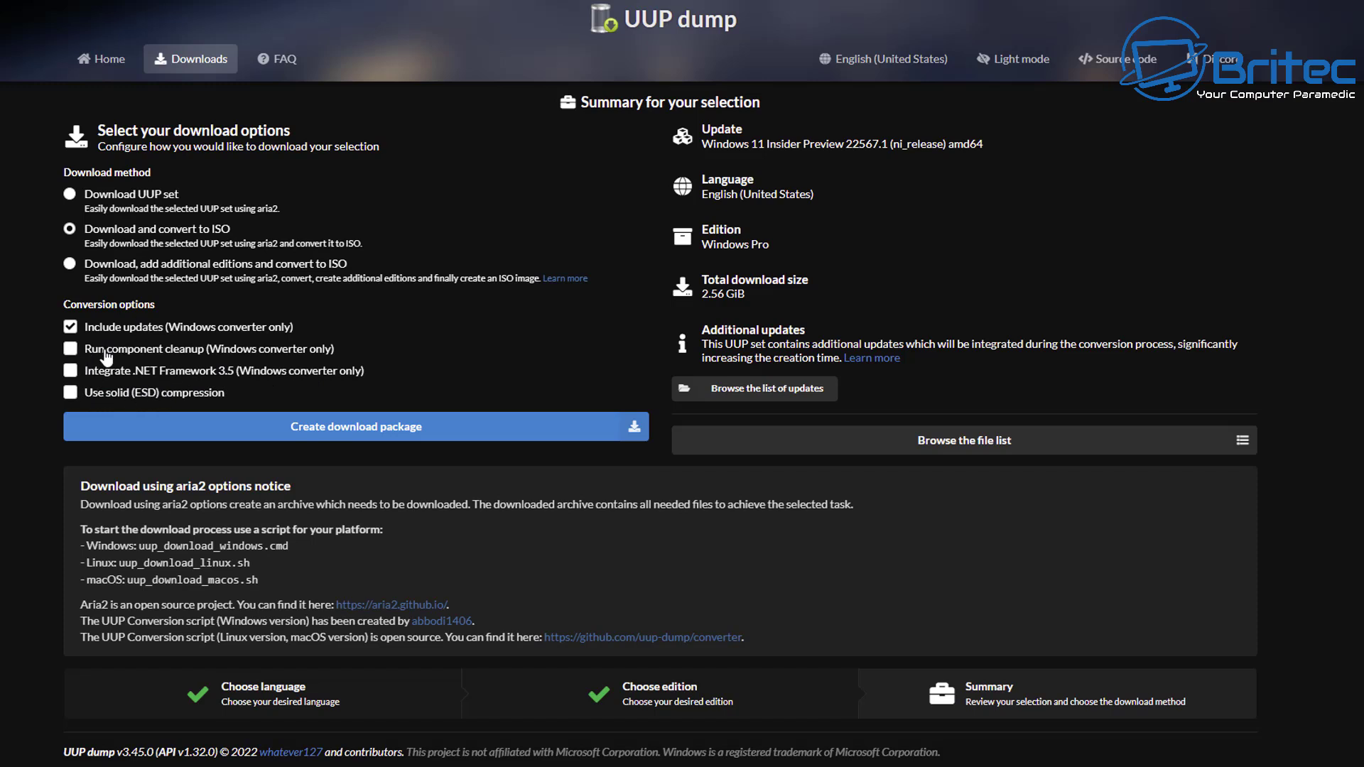
{"action": "left_click", "coordinate": [69, 326]}
{"action": "left_click", "coordinate": [347, 430]}
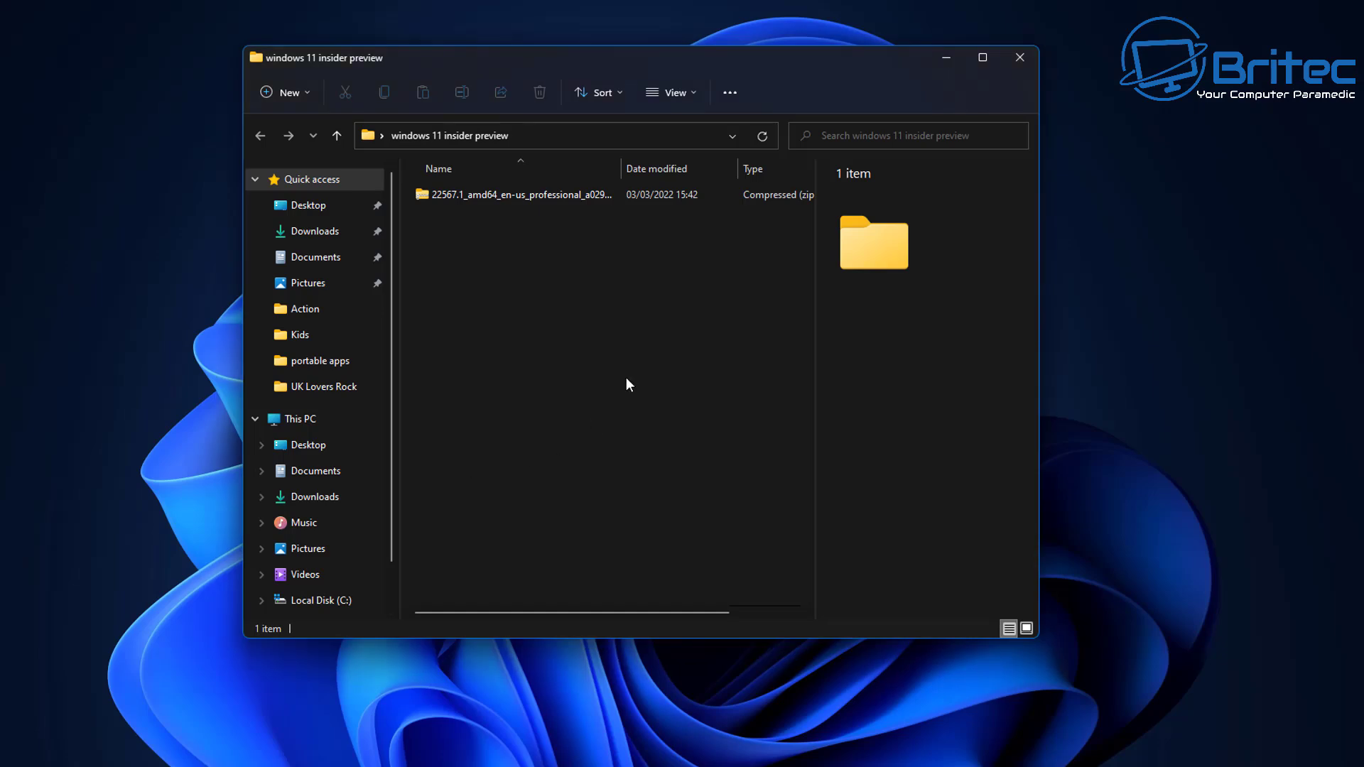
- Extract the 22567.1_amd64_en-us_professional zip into its suggested convert folder
{"action": "left_click", "coordinate": [548, 199]}
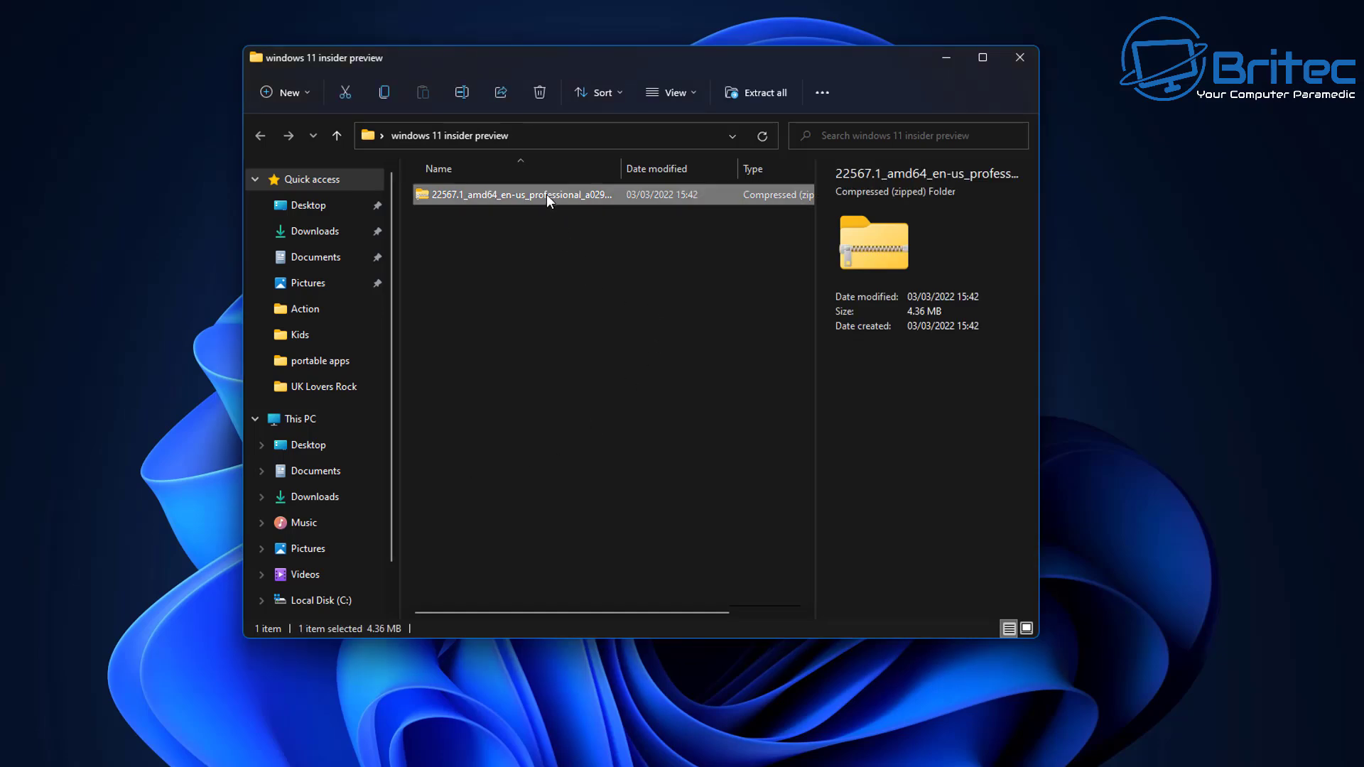
{"action": "left_click", "coordinate": [747, 95]}
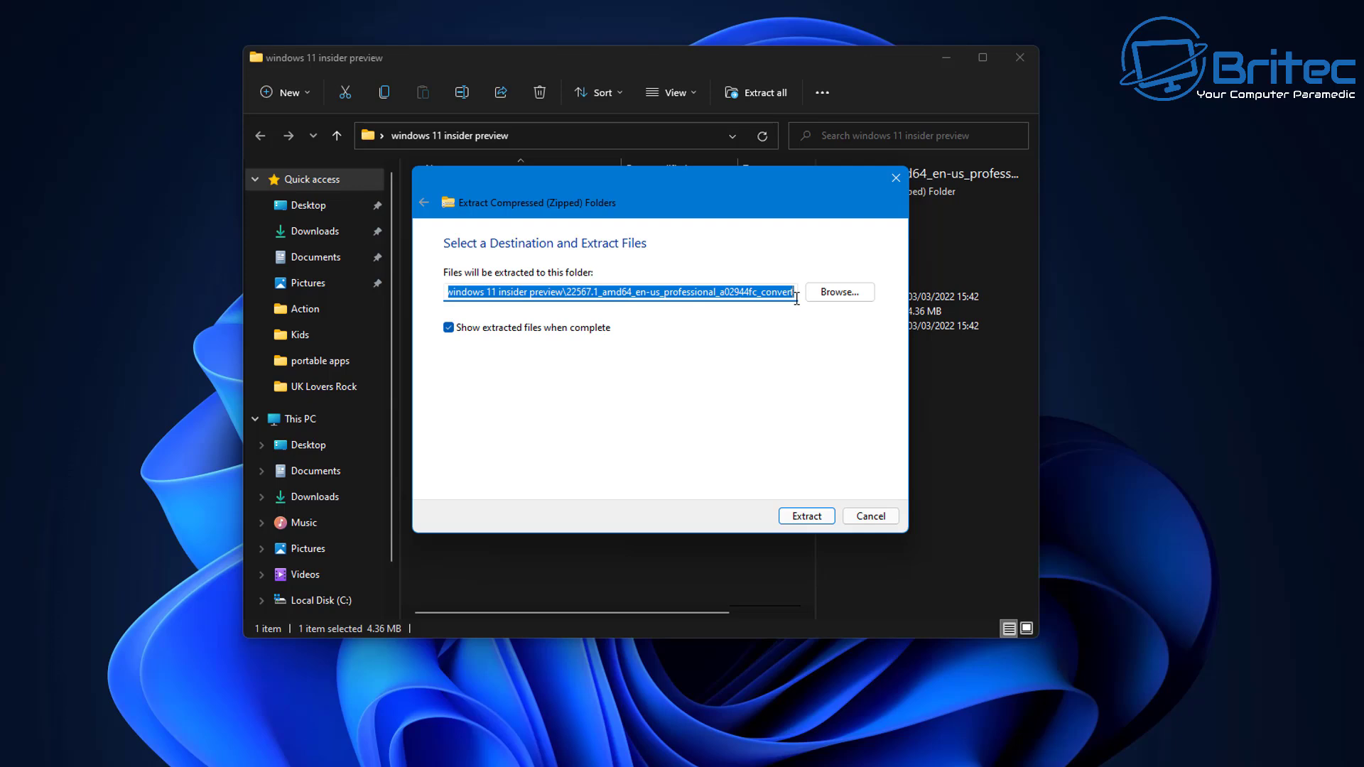
{"action": "left_click", "coordinate": [810, 519]}
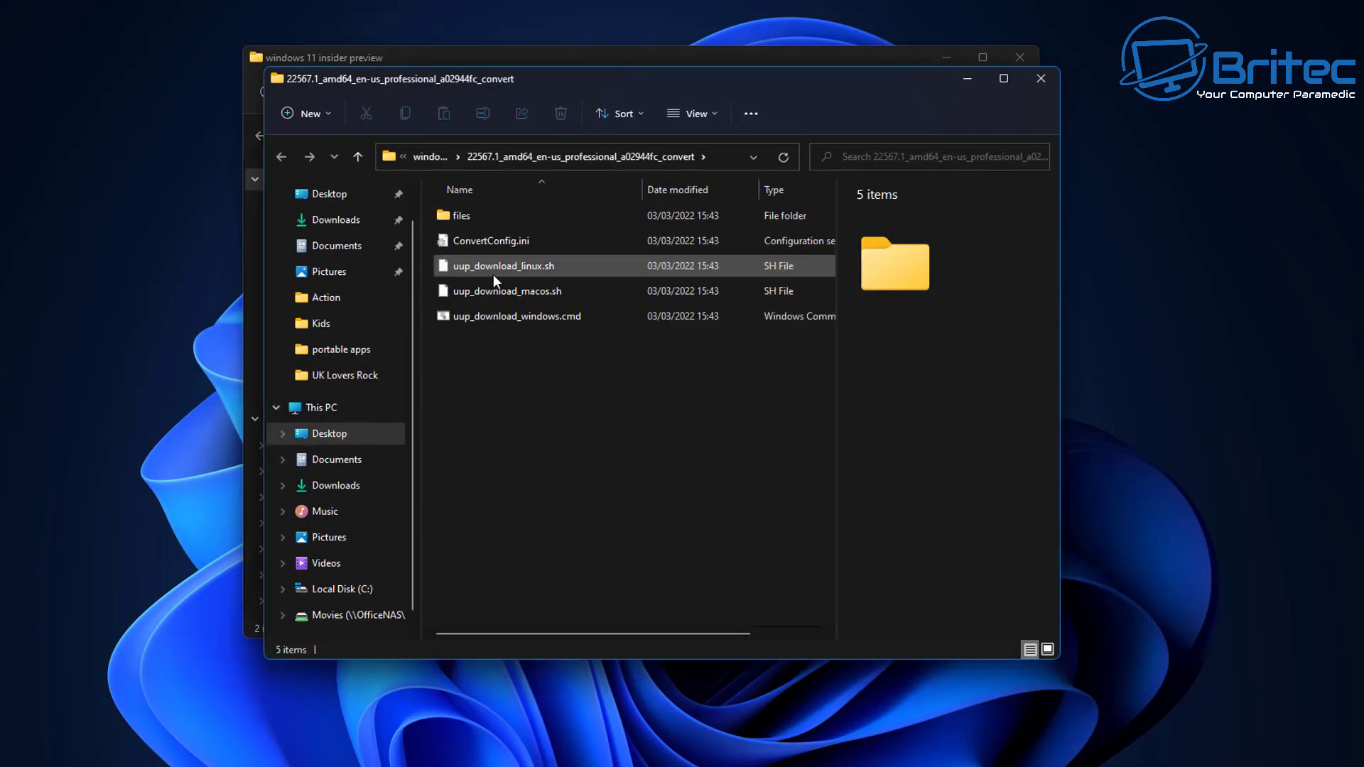
- Close the original folder window and look over the extracted Linux, macOS and Windows download scripts
{"action": "left_click", "coordinate": [1018, 56]}
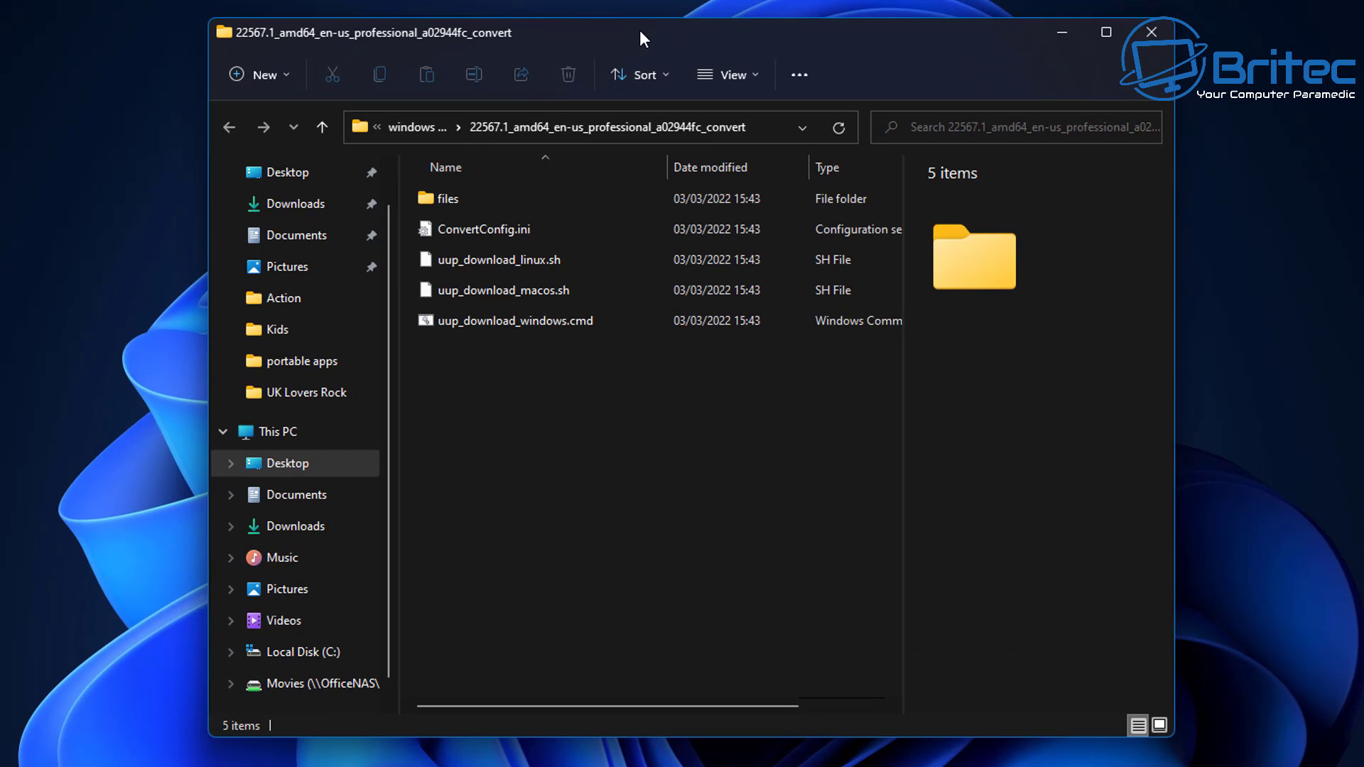
{"action": "left_click_drag", "start_coordinate": [640, 30], "coordinate": [620, 19]}
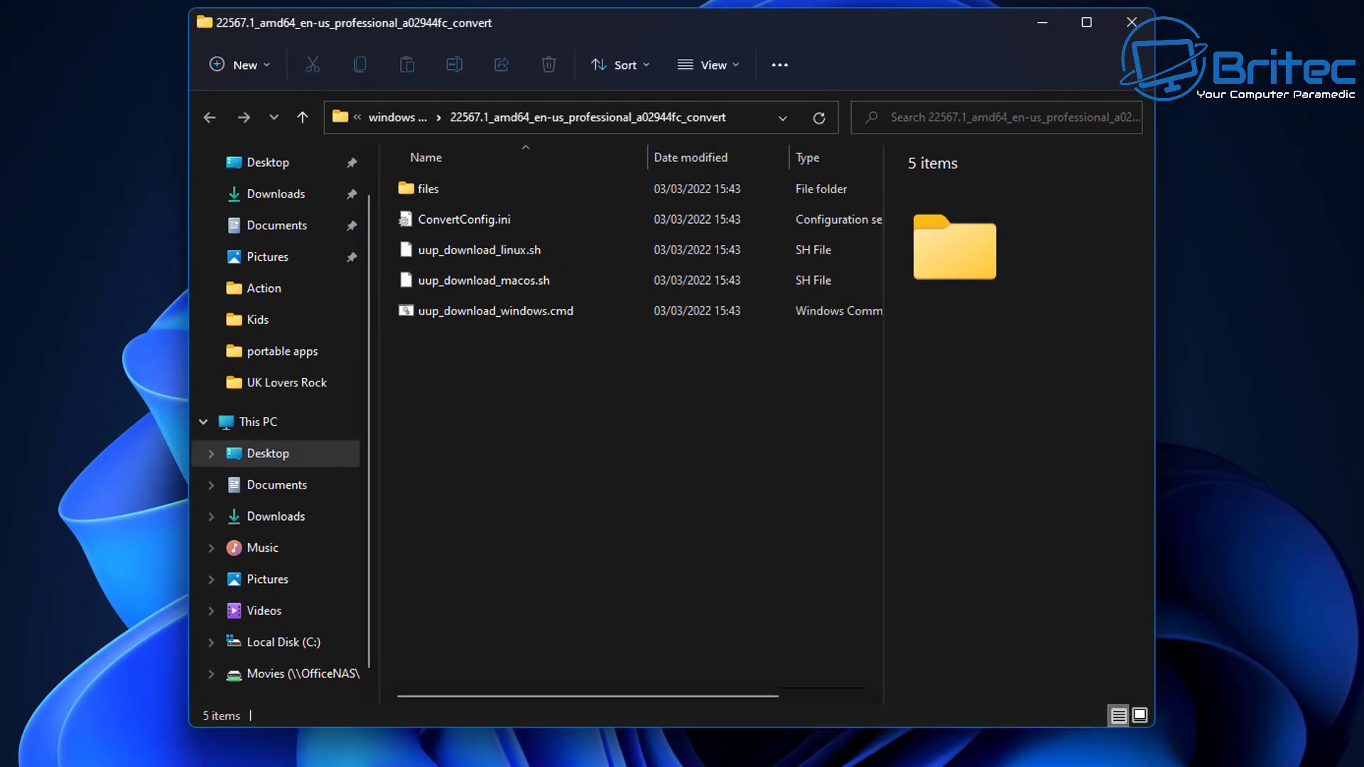
{"action": "left_click", "coordinate": [513, 311]}
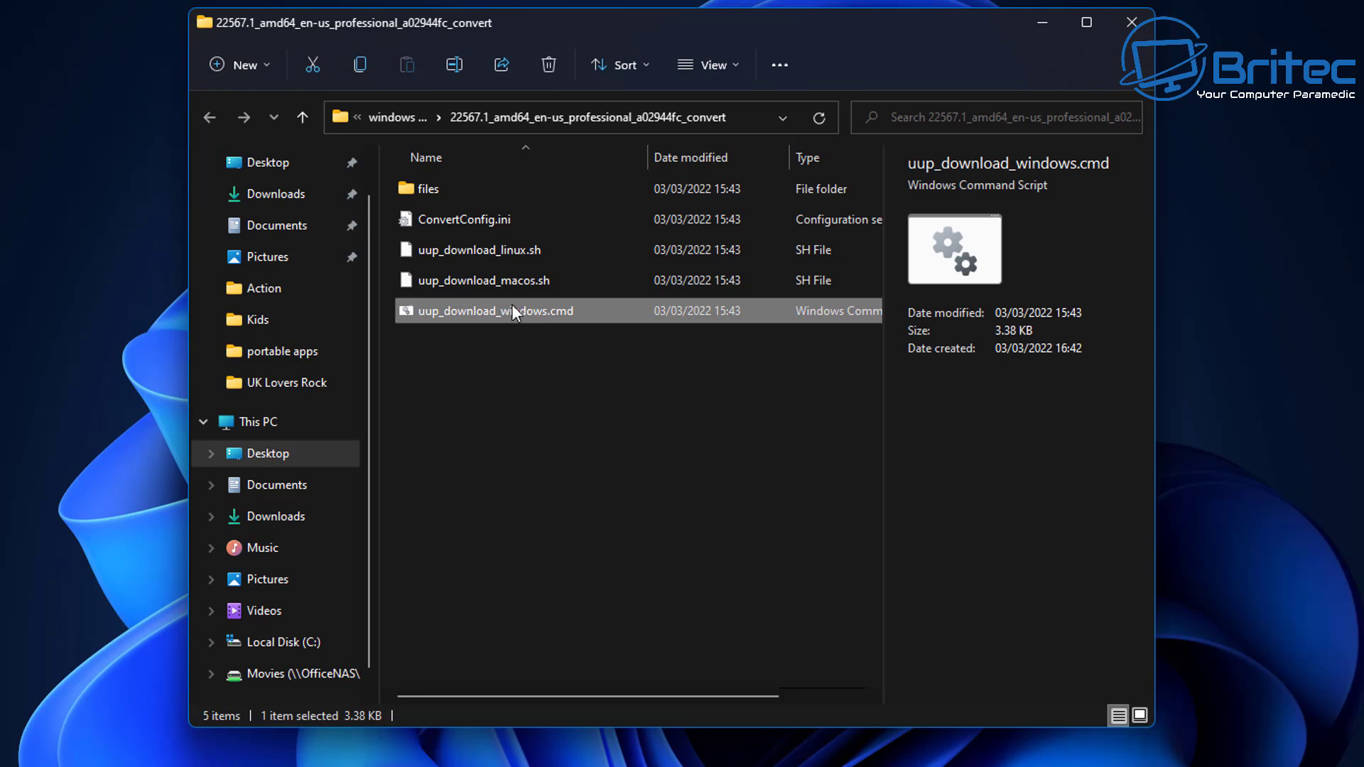
{"action": "left_click", "coordinate": [522, 281]}
{"action": "left_click", "coordinate": [518, 250]}
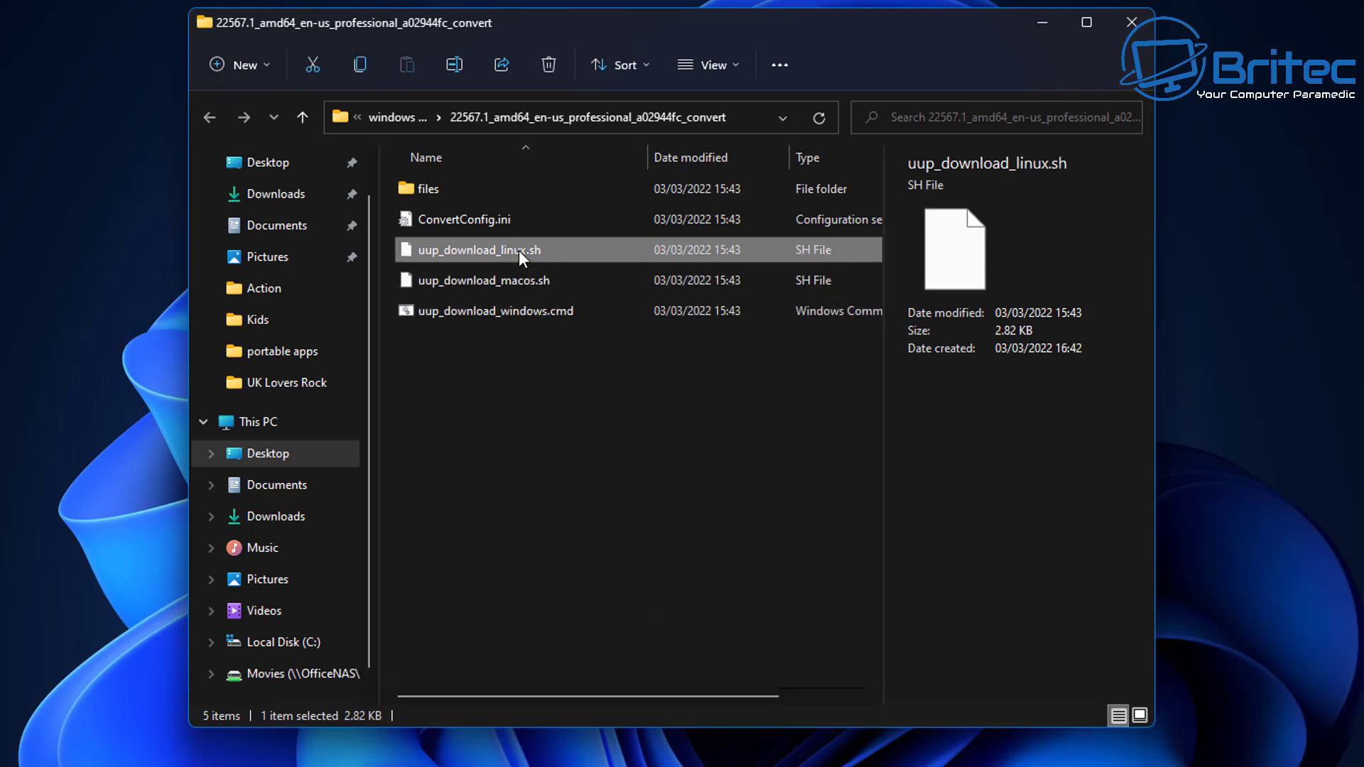
{"action": "left_click", "coordinate": [512, 316]}
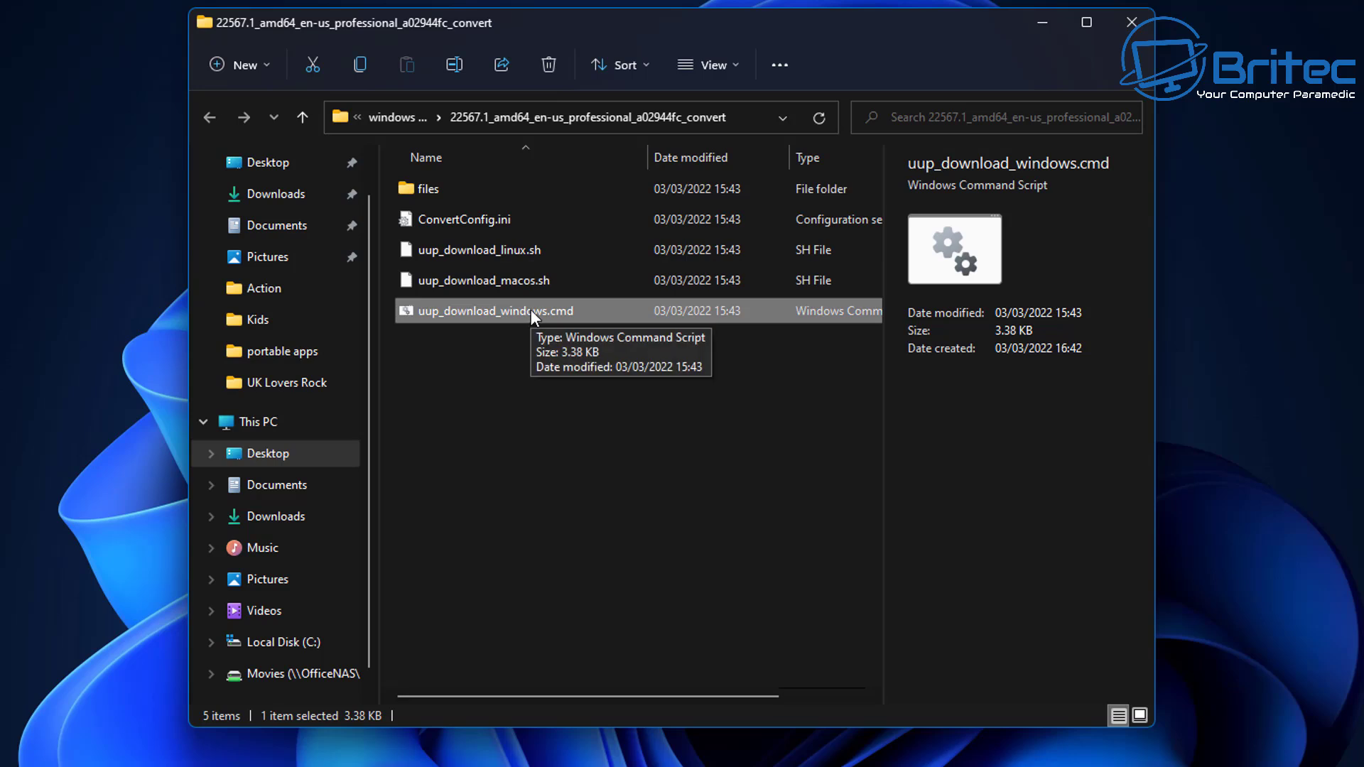
- Run uup_download_windows.cmd as administrator, allowing it past the SmartScreen warning
{"action": "right_click", "coordinate": [537, 310]}
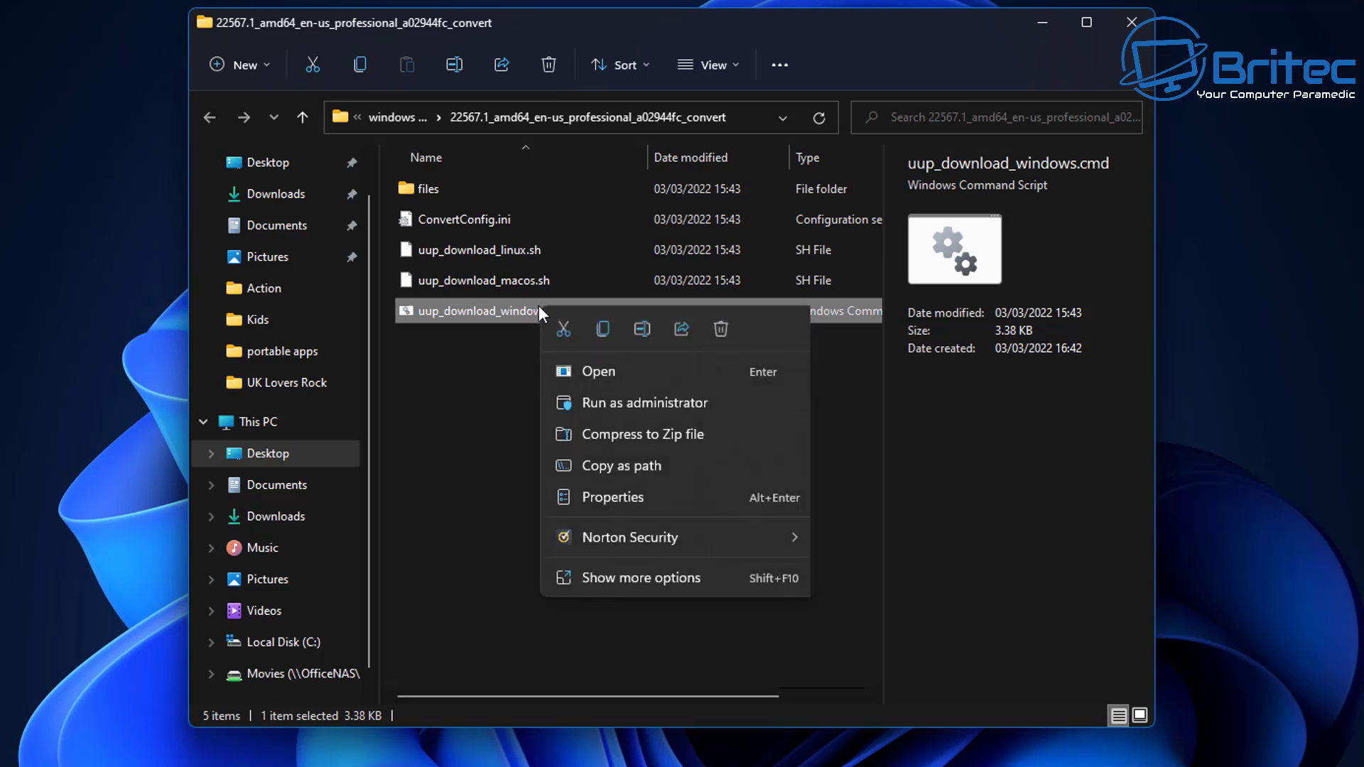
{"action": "left_click", "coordinate": [652, 403]}
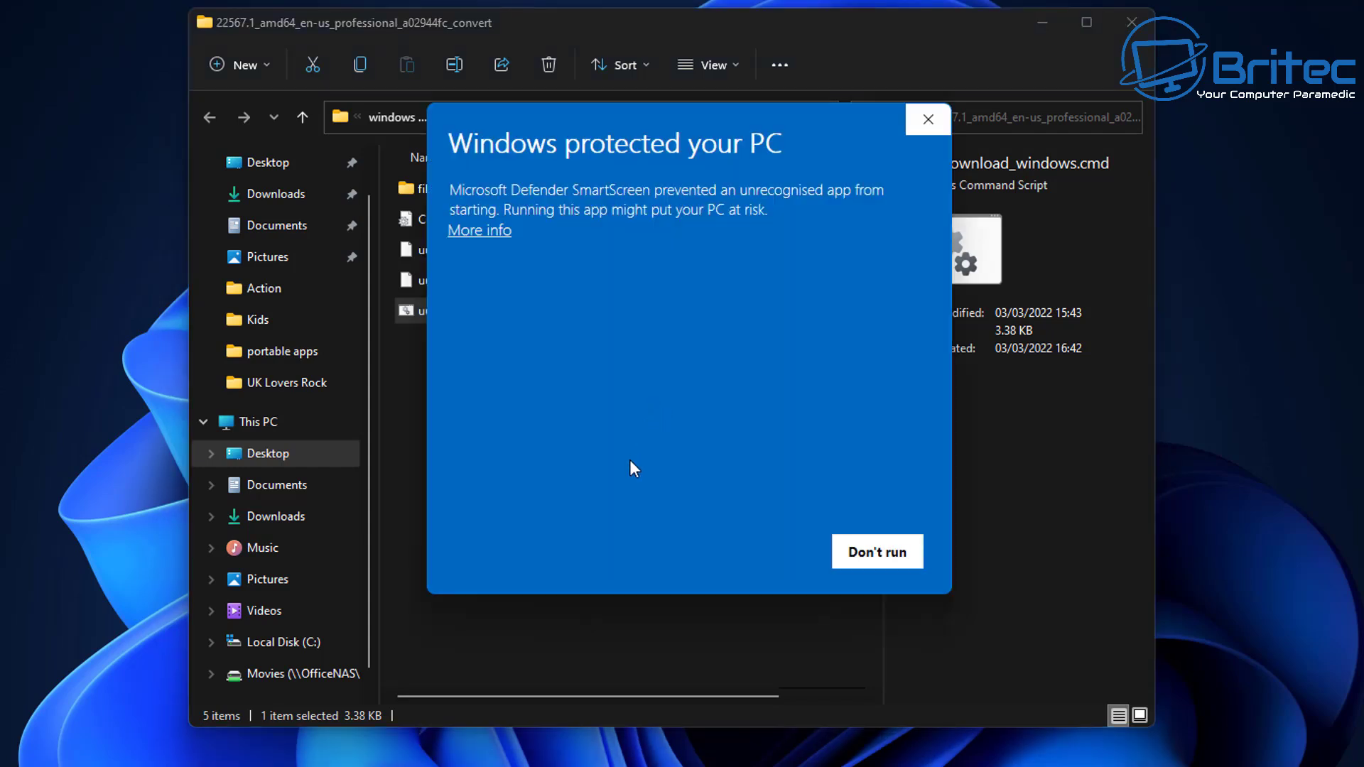
{"action": "left_click", "coordinate": [480, 232]}
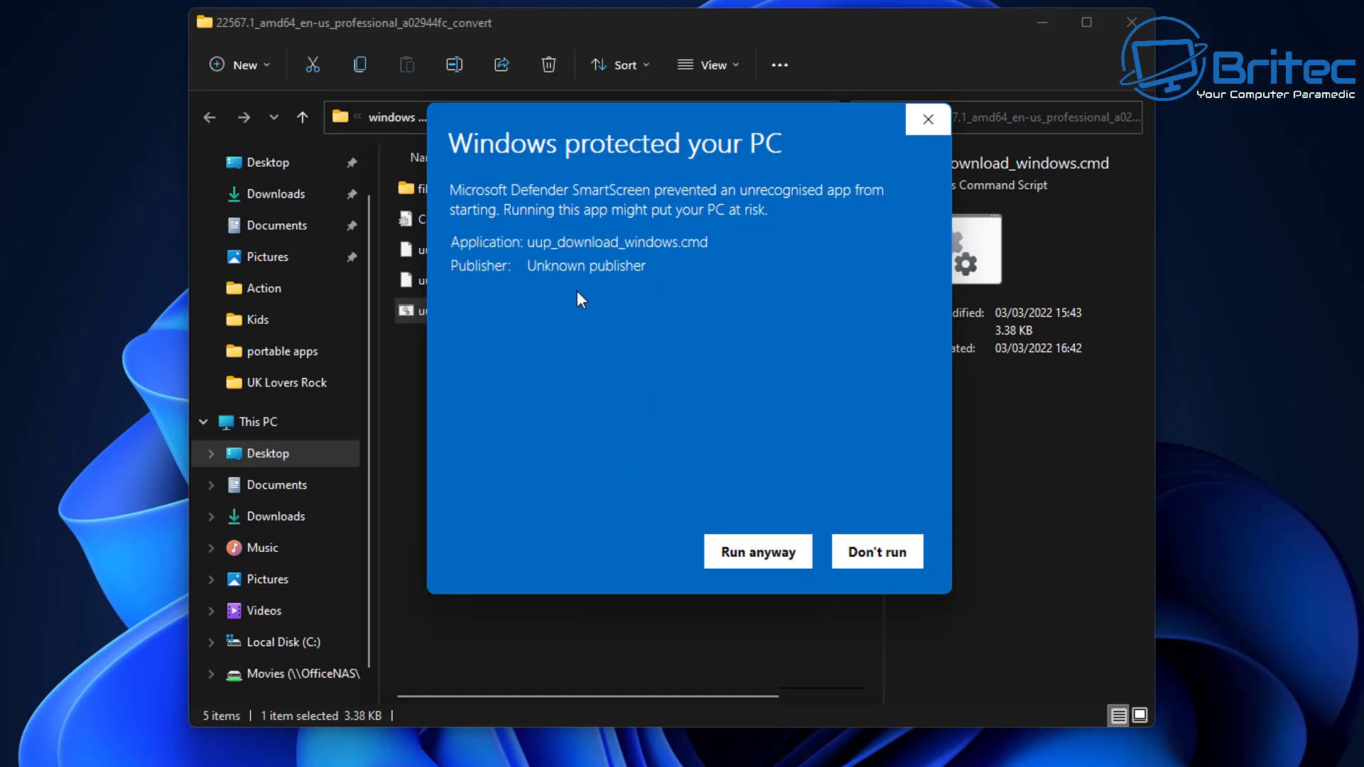
{"action": "left_click", "coordinate": [757, 561]}
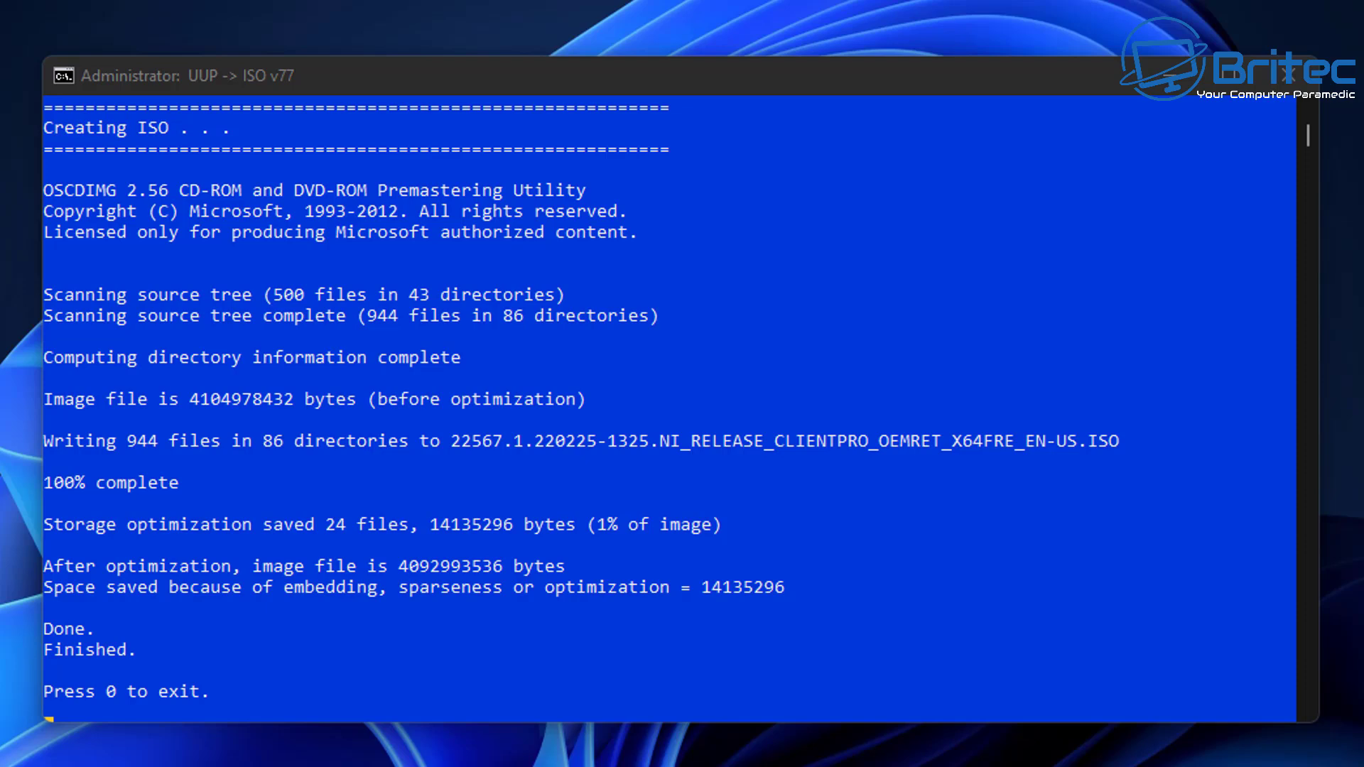
- Once the 22567.1 ISO is written, exit the conversion script with 0
{"action": "key", "text": "0"}
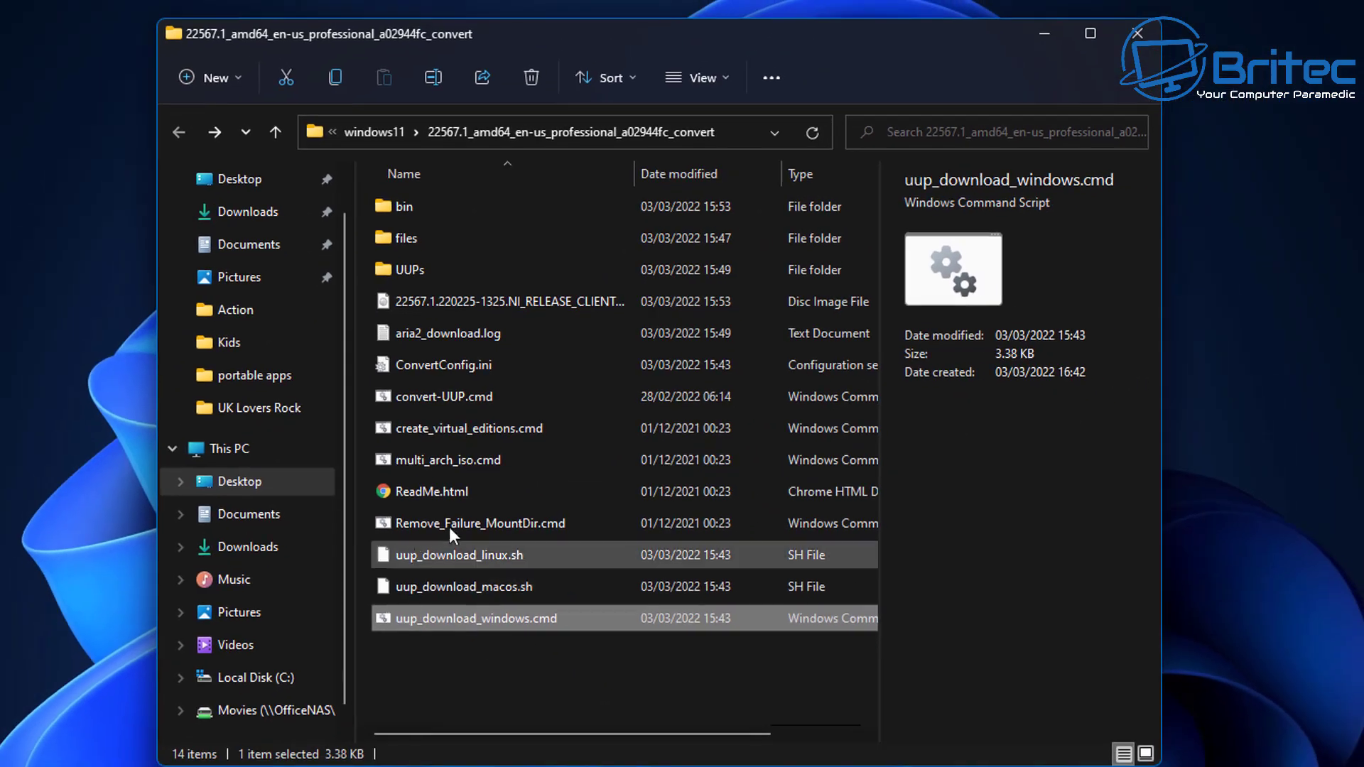
- Select the new 22567.1 ISO and widen the Name column to show its full file name
{"action": "left_click", "coordinate": [415, 304]}
{"action": "left_click_drag", "start_coordinate": [634, 174], "coordinate": [788, 183]}
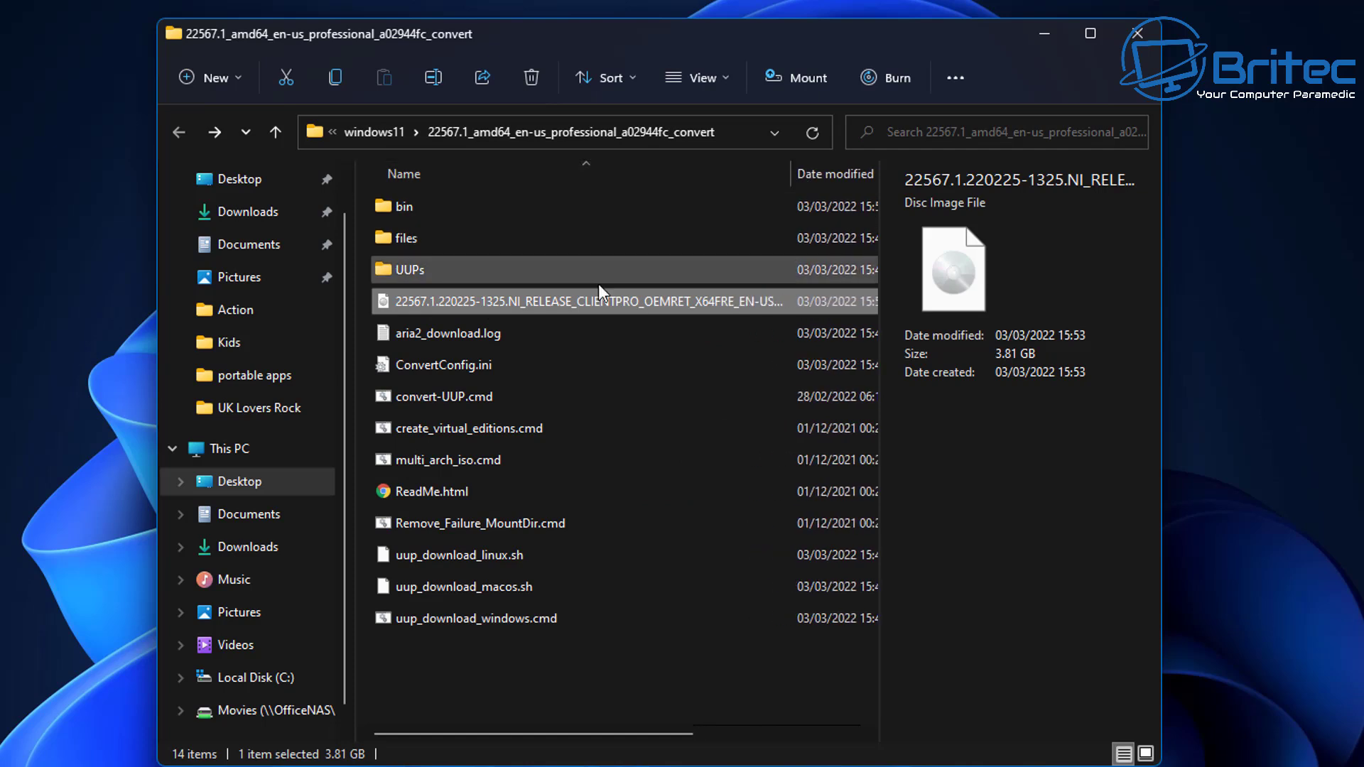